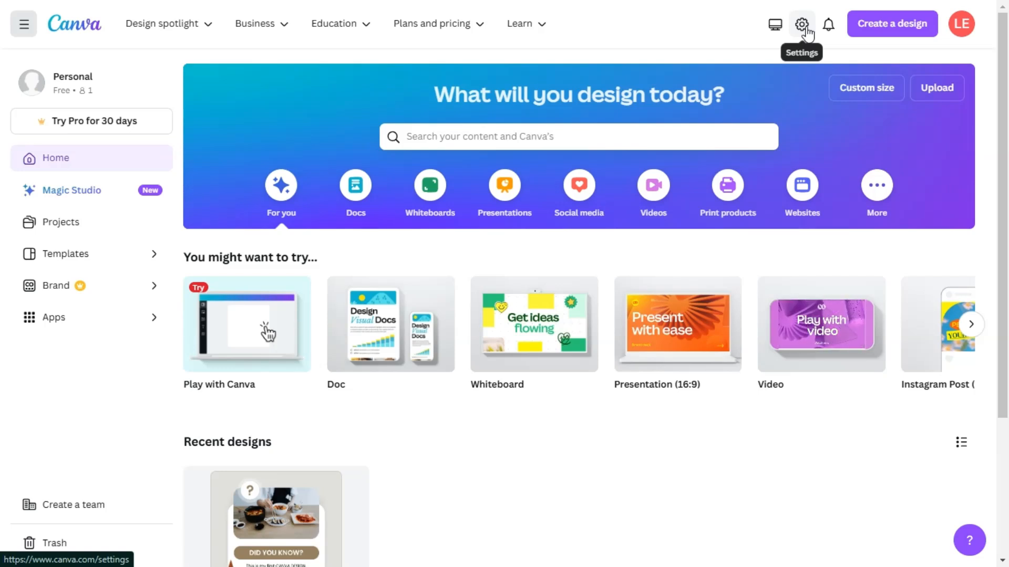
Step: Create a blank Instagram Post (Square) design from the social media category
mouse_move(828, 323)
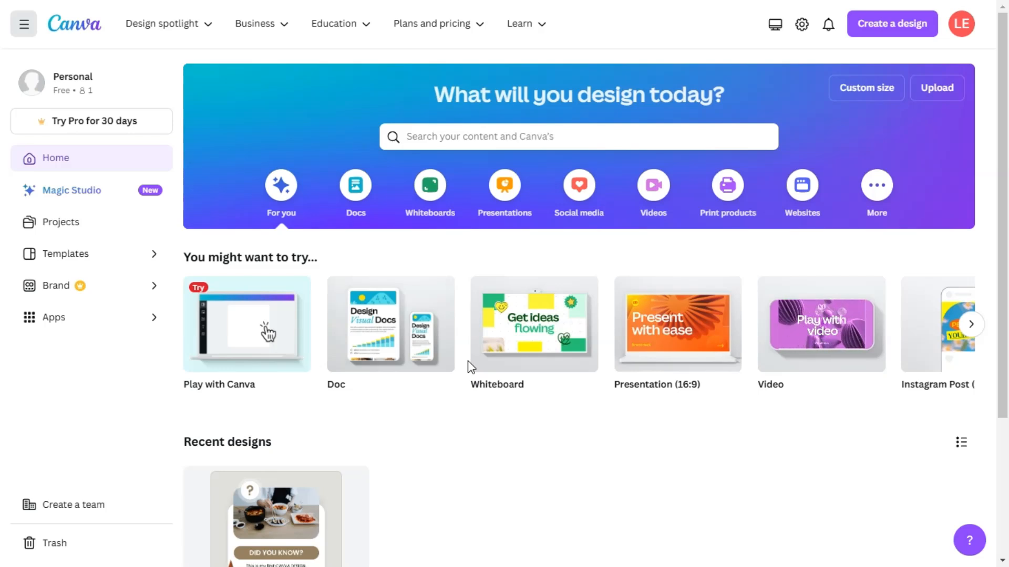
left_click(592, 212)
right_click(590, 208)
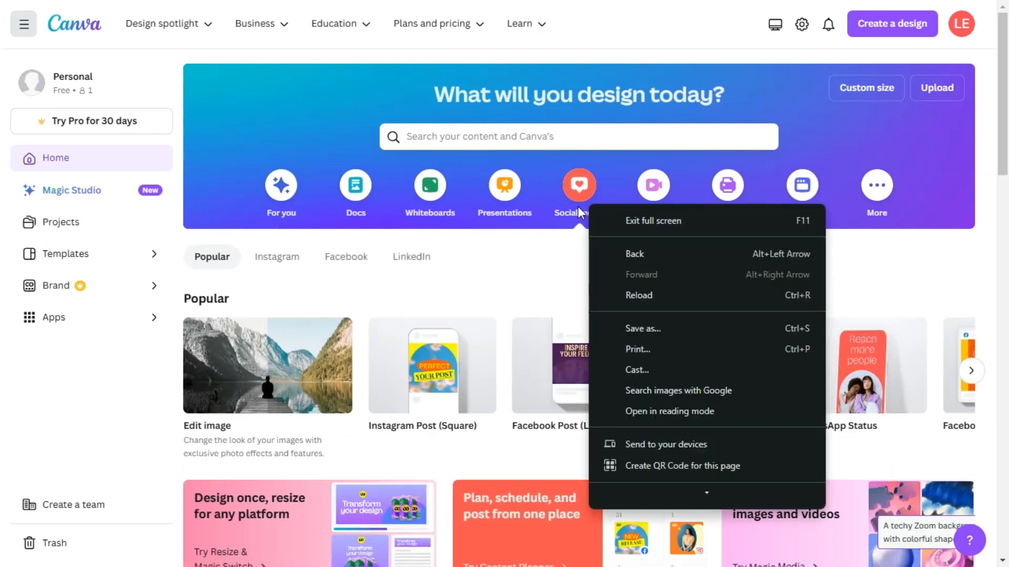
left_click(556, 172)
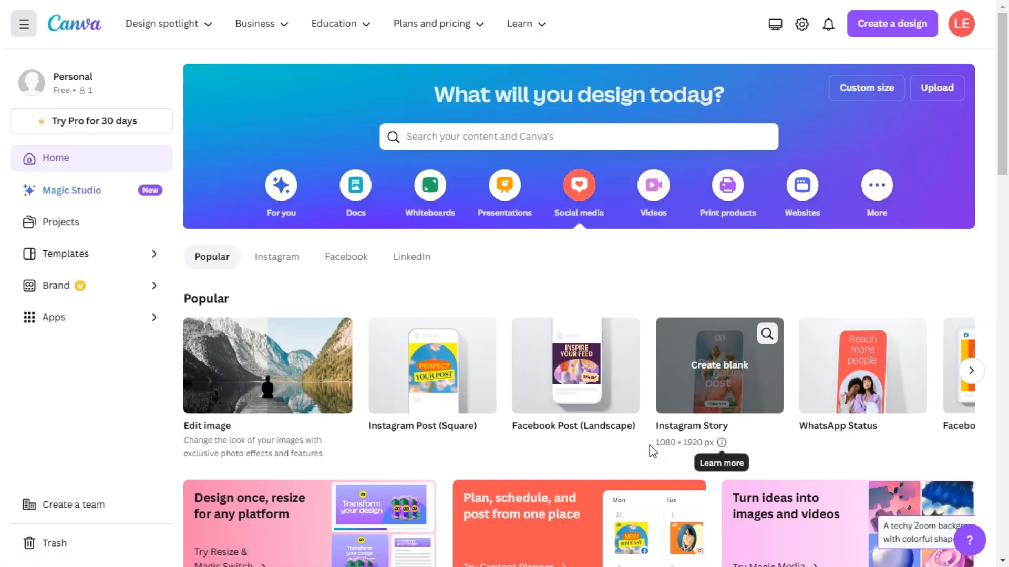
left_click(433, 366)
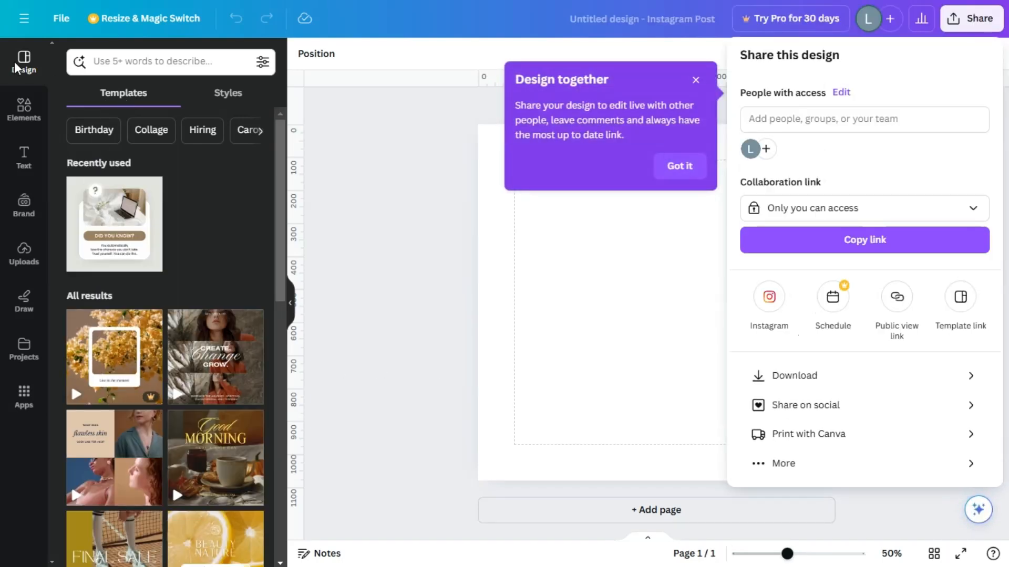
Step: Look through the available design styles and the templates offered for the Instagram post
left_click(222, 94)
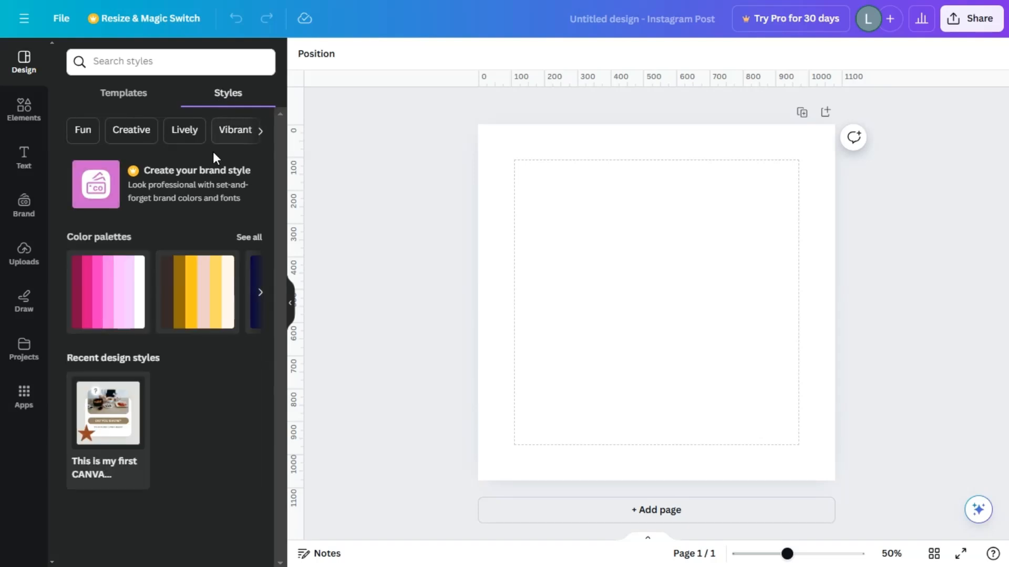
left_click(261, 132)
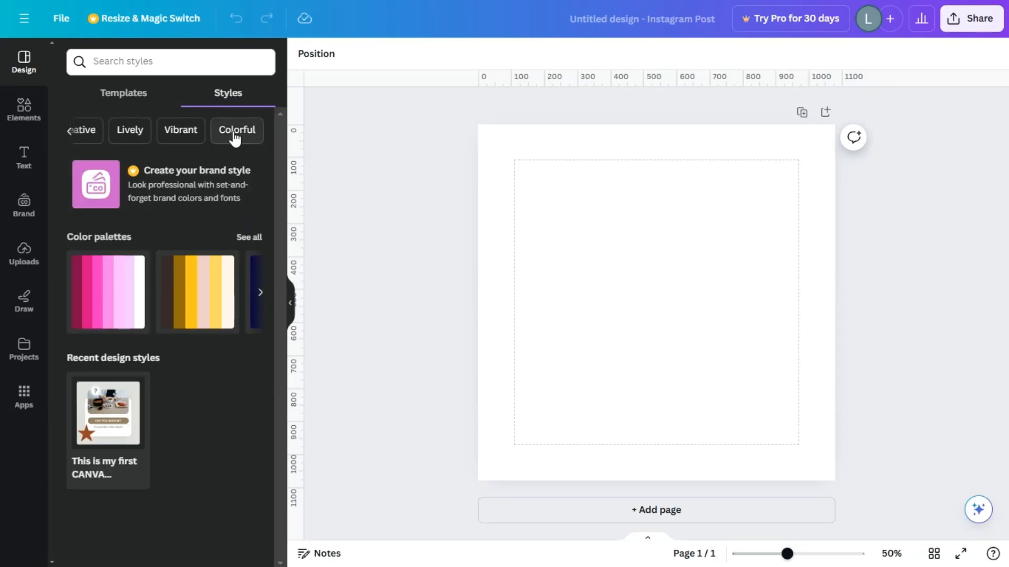
left_click(148, 94)
scroll(194, 362, "down", 15)
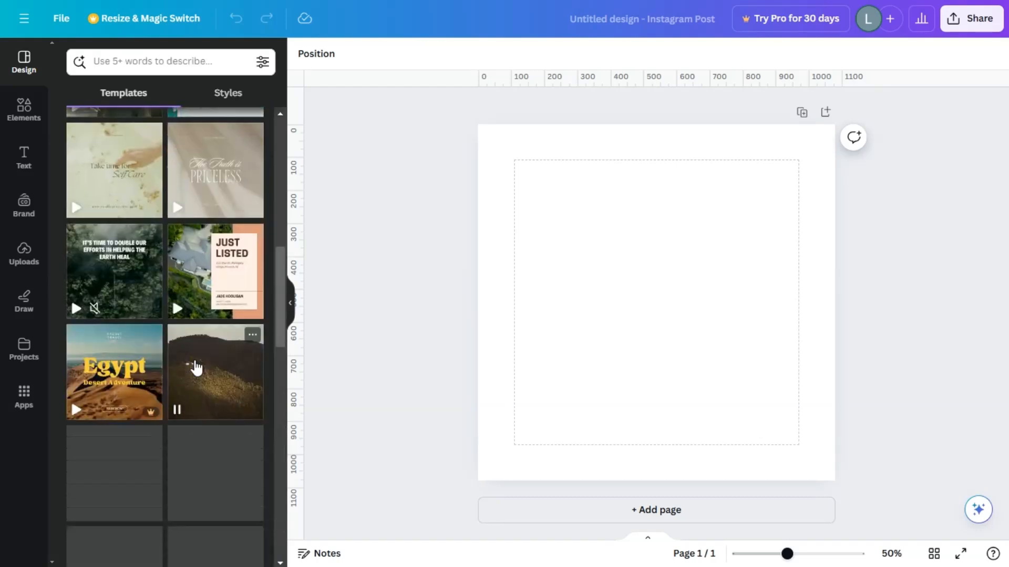
scroll(158, 418, "up", 3)
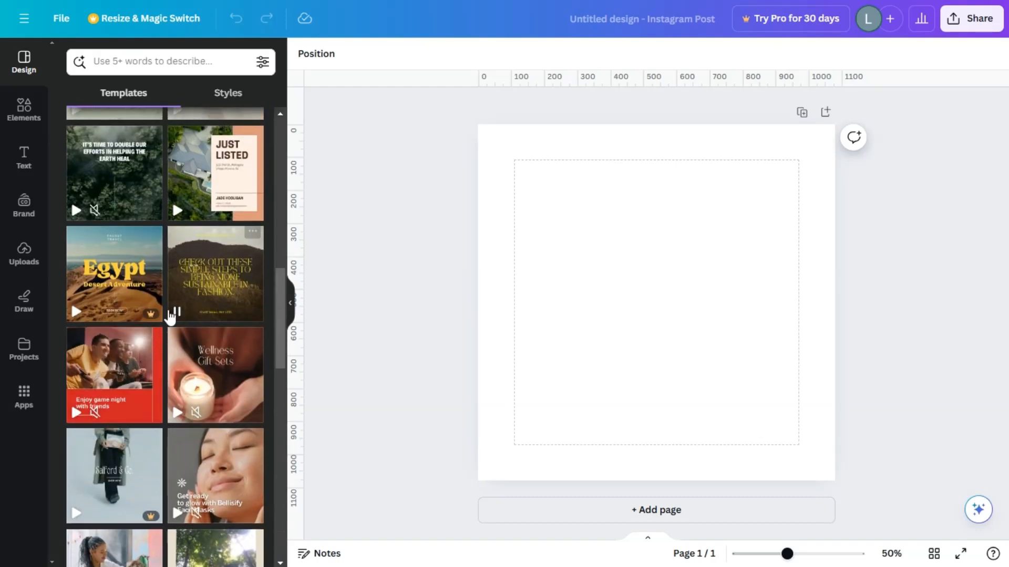
mouse_move(148, 318)
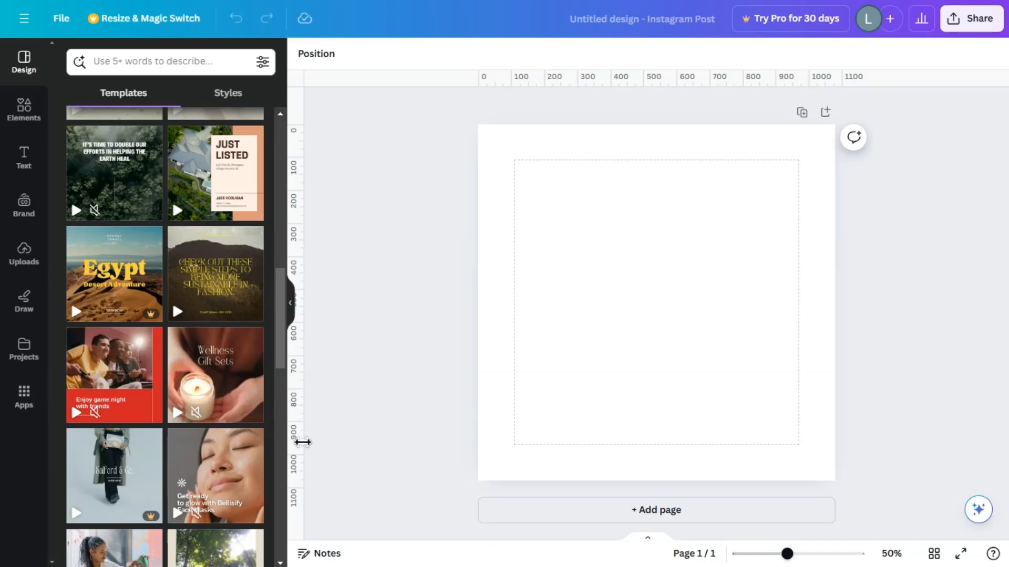
scroll(243, 430, "down", 10)
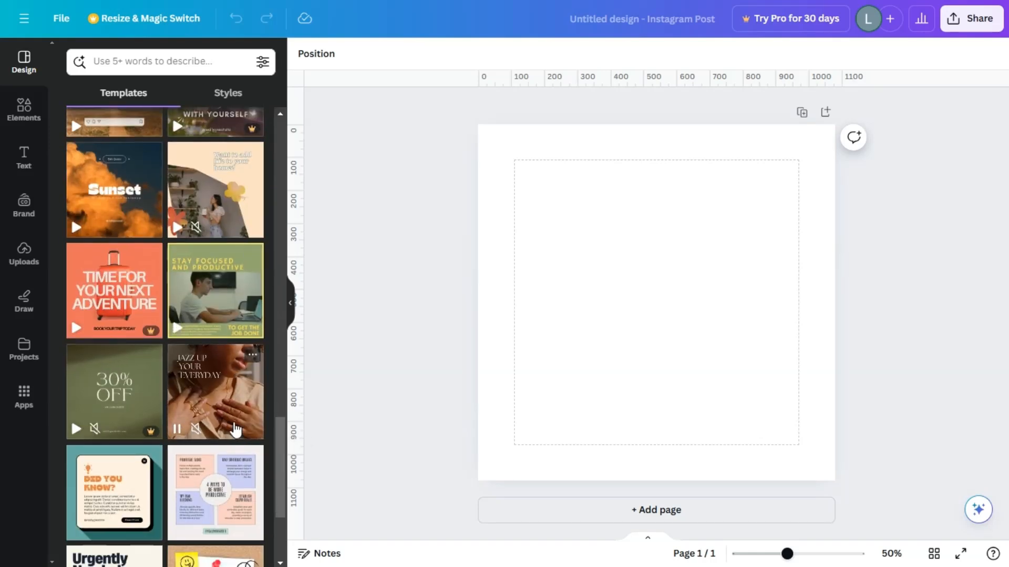
scroll(234, 444, "down", 3)
scroll(226, 457, "down", 6)
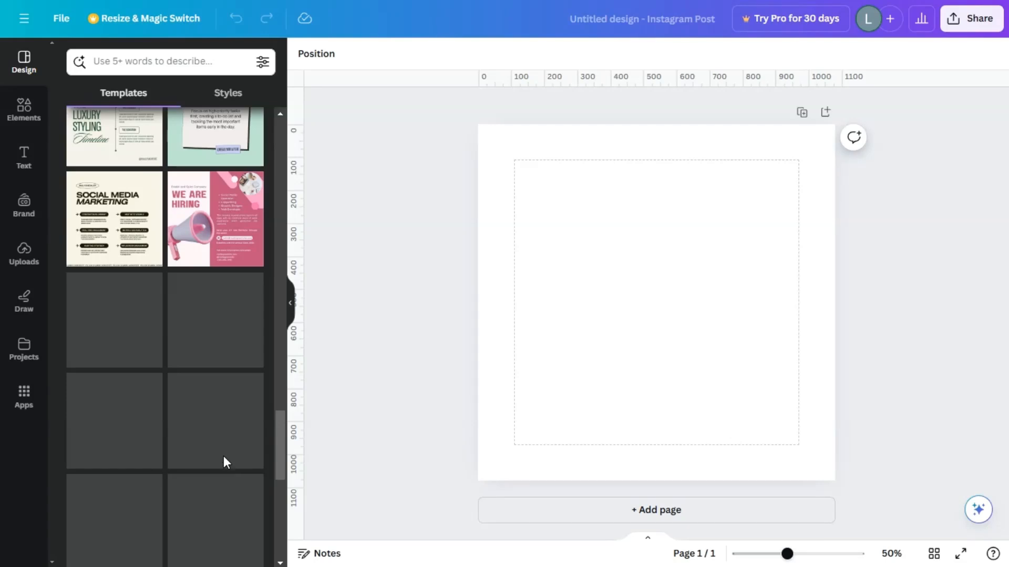
scroll(224, 454, "down", 3)
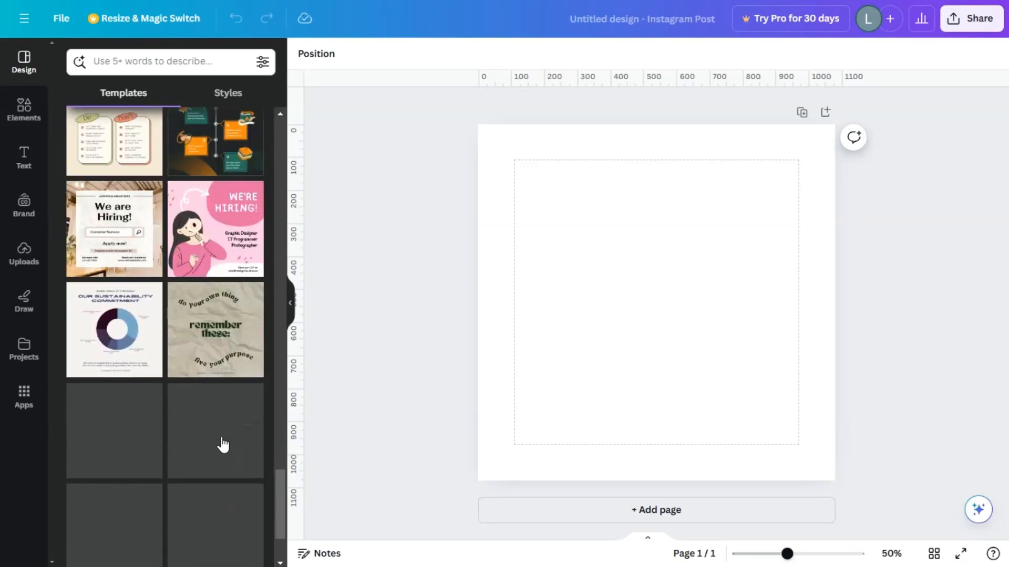
Step: Search the templates for "coffee" and apply the moss green Vanilla Latte "New Coffee" template to the page
left_click(148, 60)
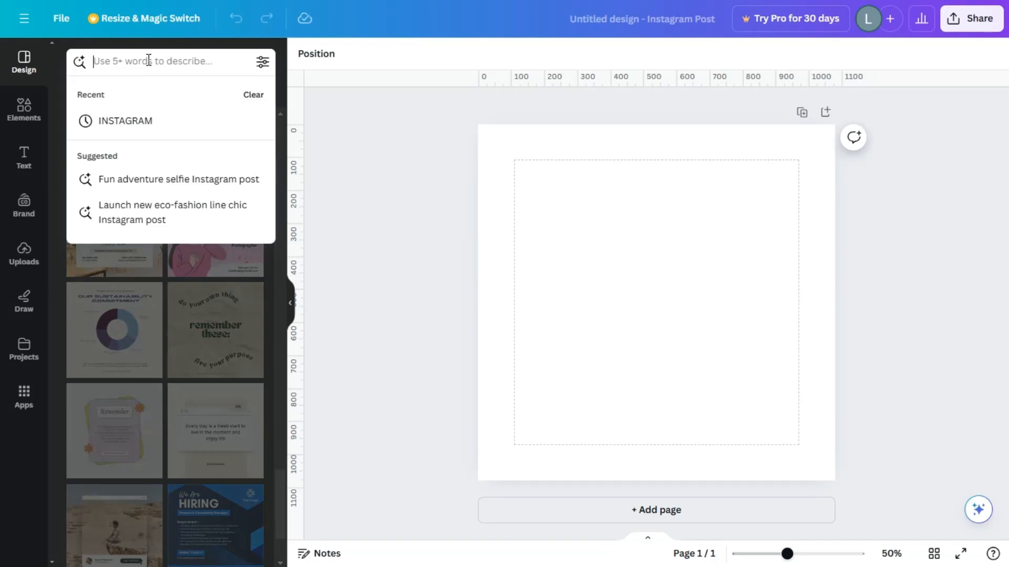
type("coffee")
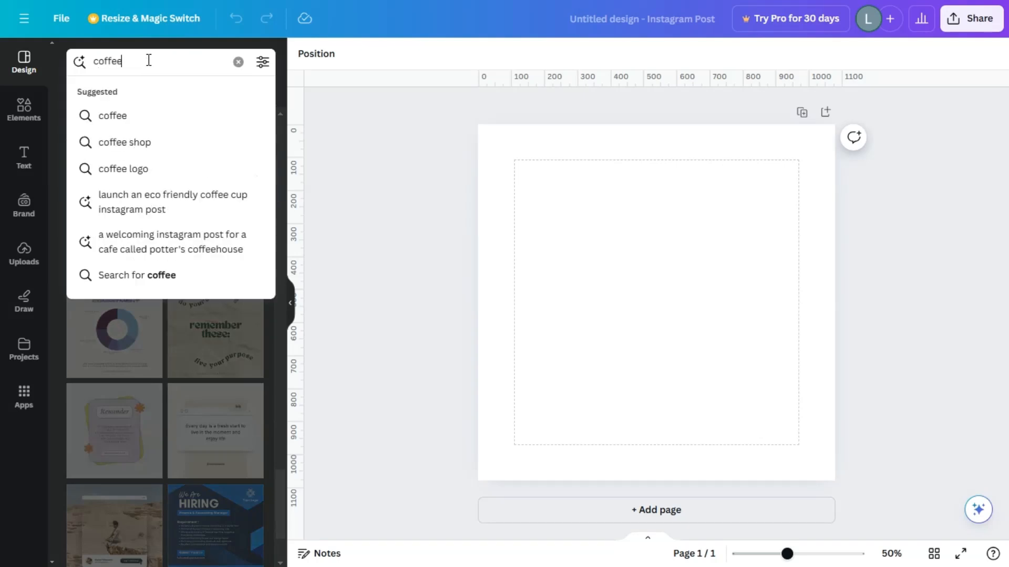
key("Return")
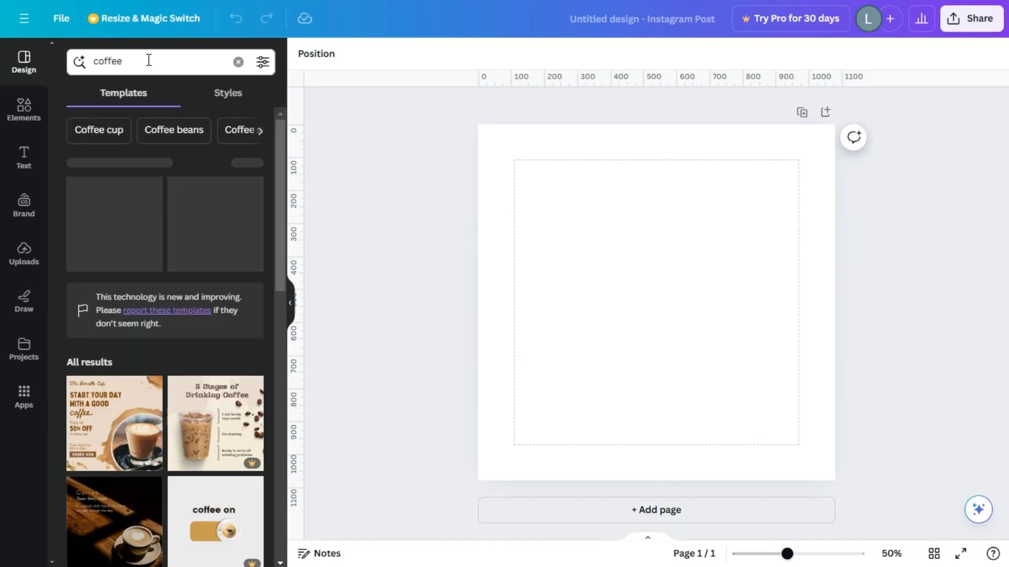
scroll(187, 336, "down", 10)
scroll(187, 336, "up", 10)
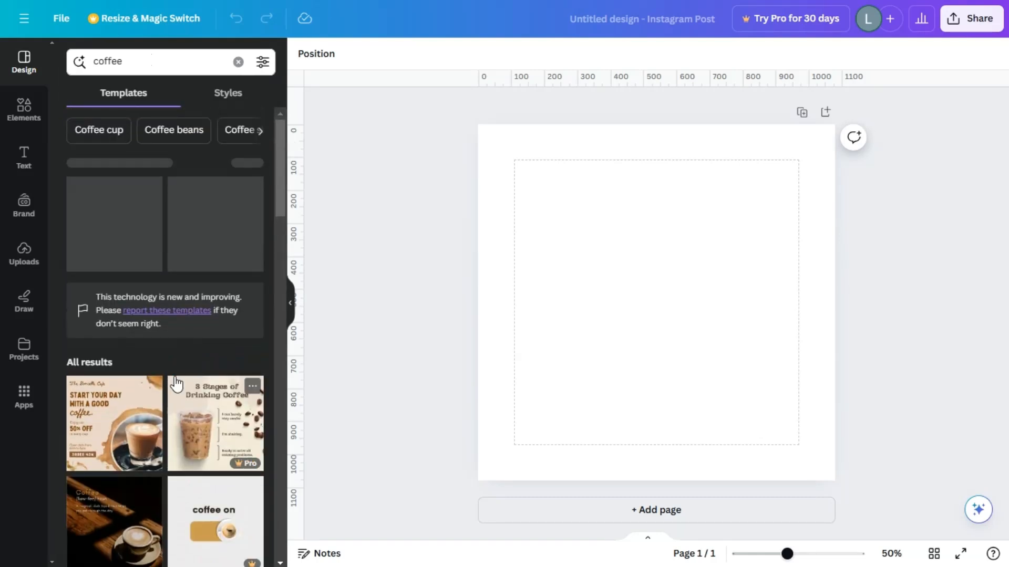
scroll(180, 376, "down", 6)
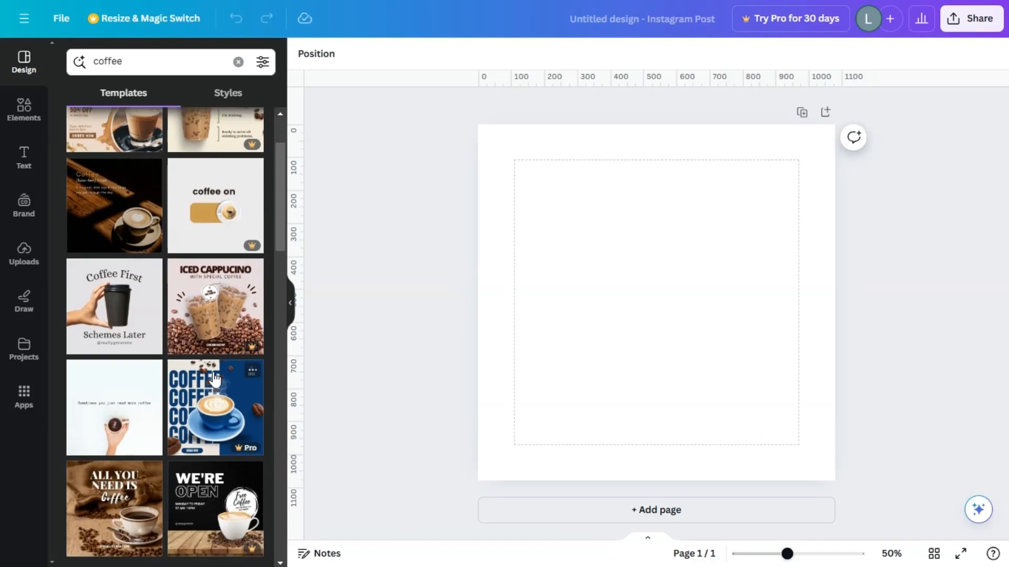
scroll(192, 388, "down", 8)
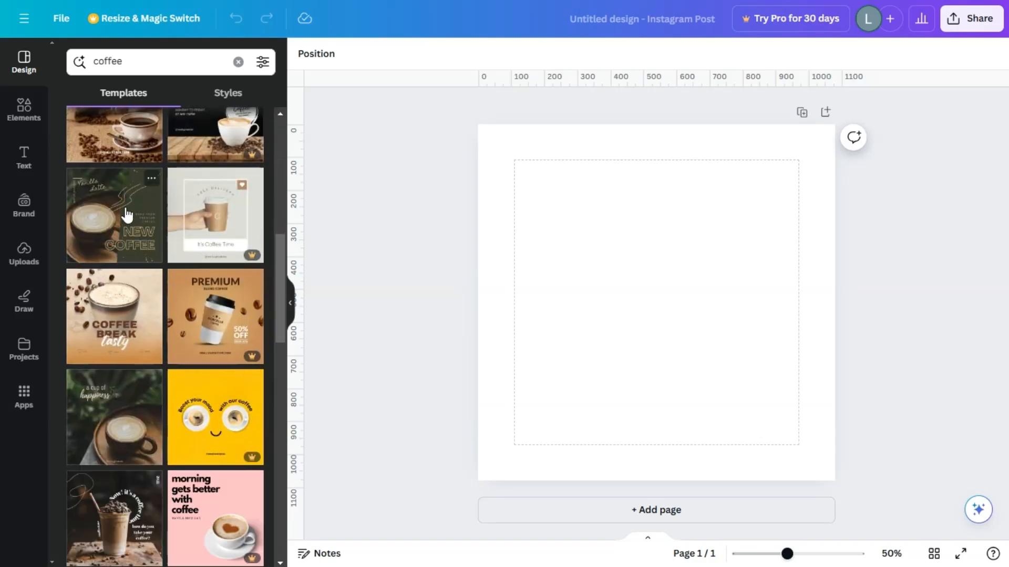
left_click(126, 214)
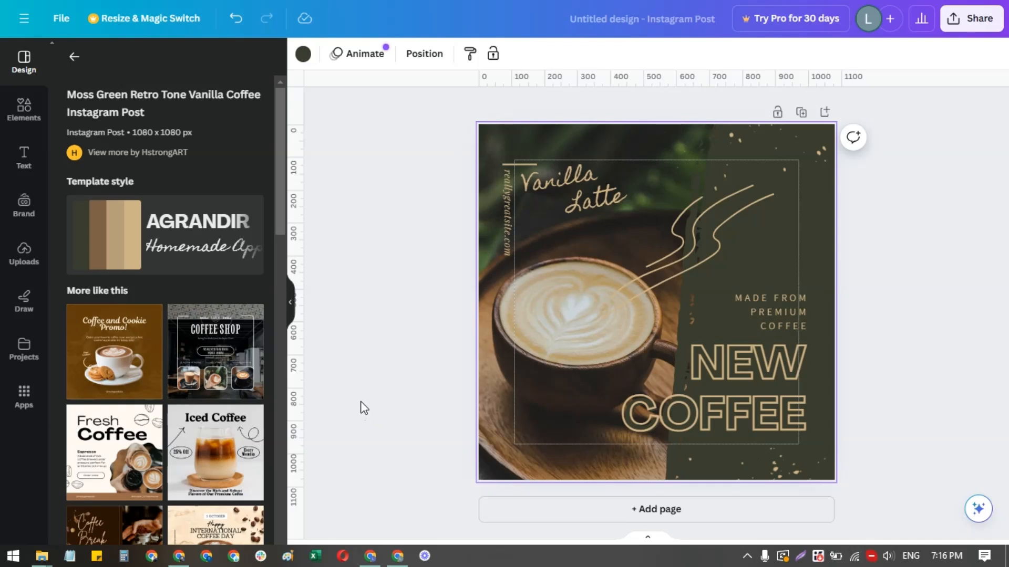
Step: Replace the word "NEW" in the template's large heading with "BEST"
left_click(785, 330)
double_click(767, 418)
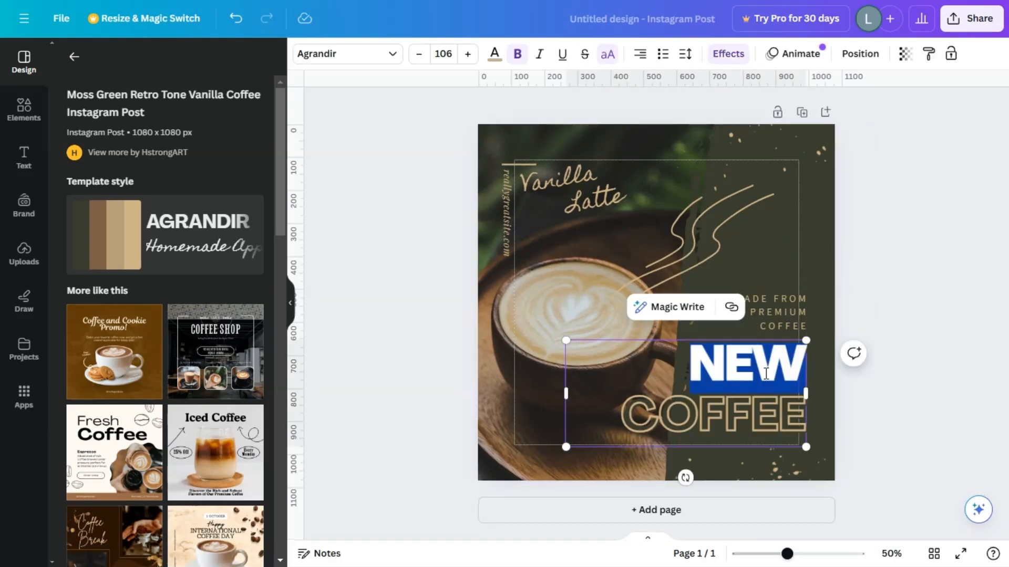
type("BEST")
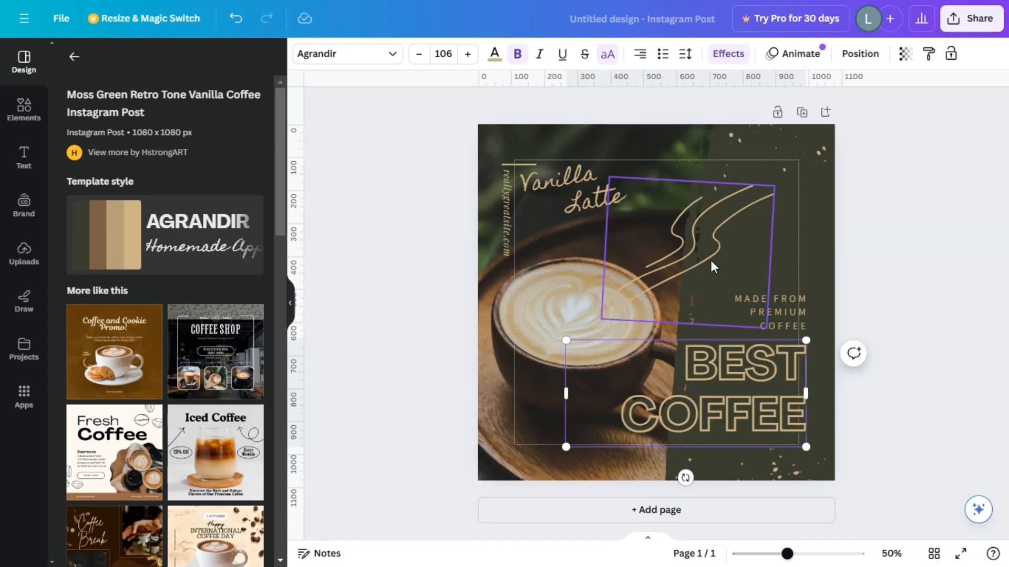
left_click(876, 280)
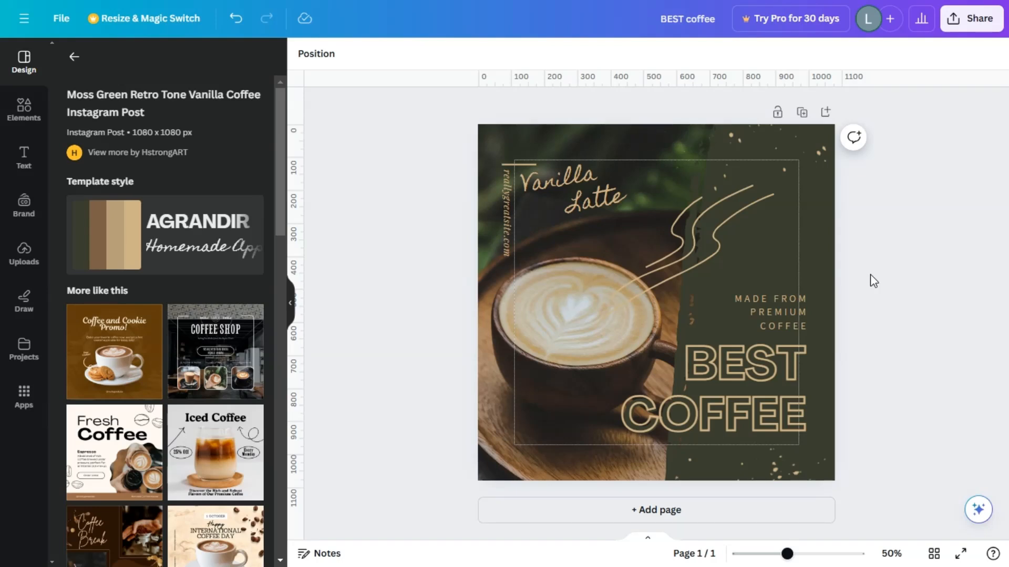
Step: Search the elements for "COFFEE" and show all matching photos
left_click(487, 339)
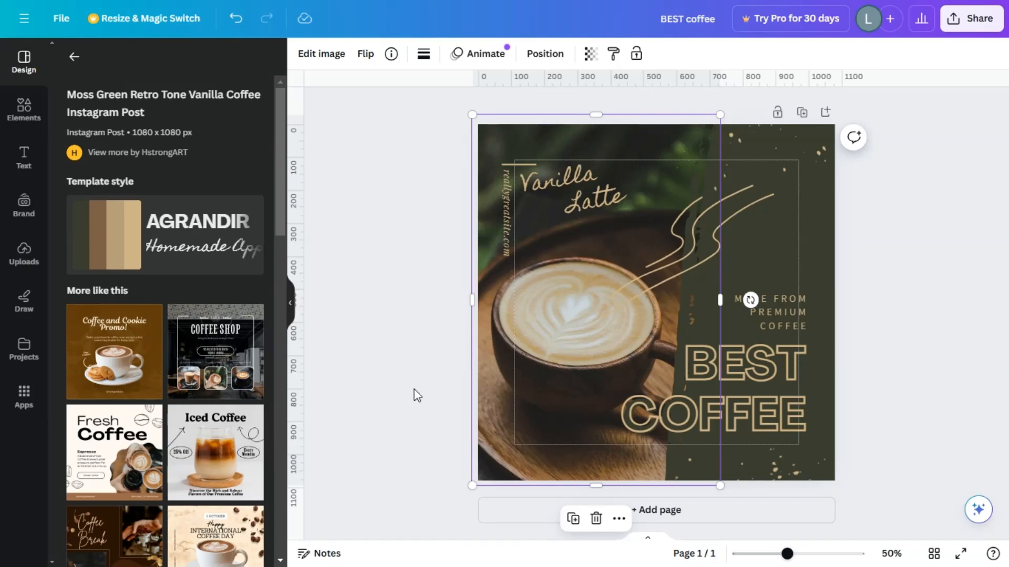
left_click(24, 109)
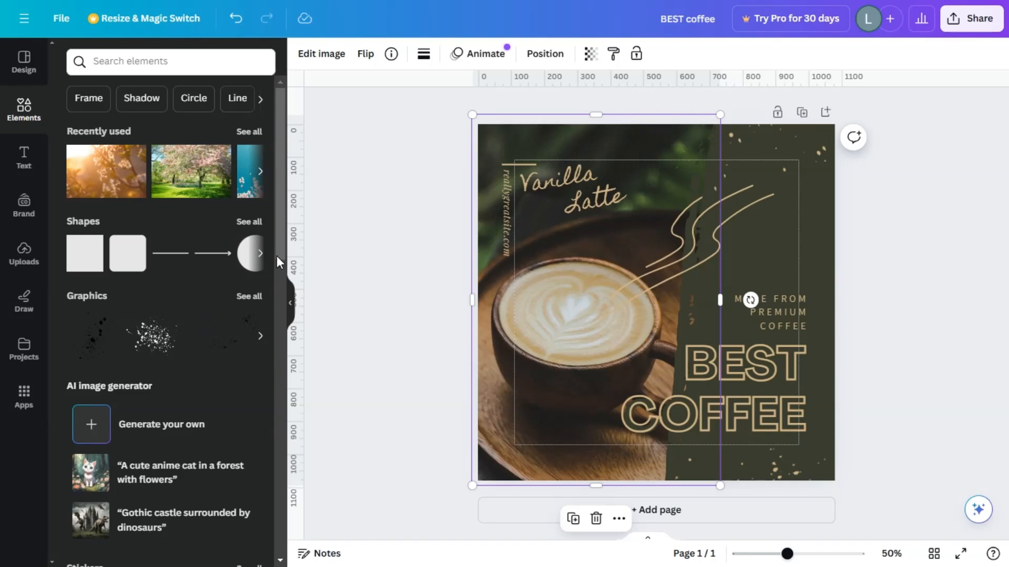
left_click(193, 62)
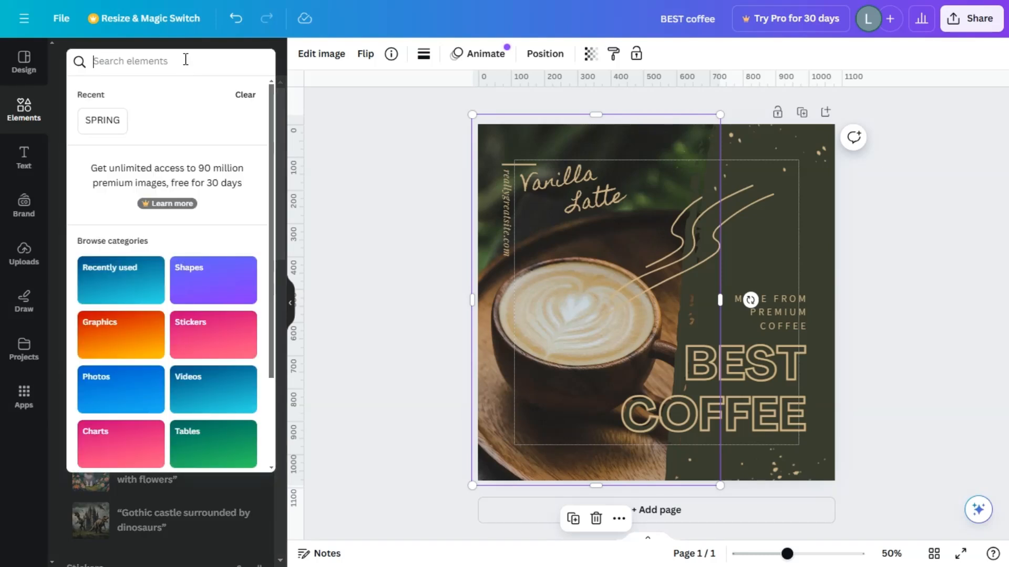
type("COFFEE")
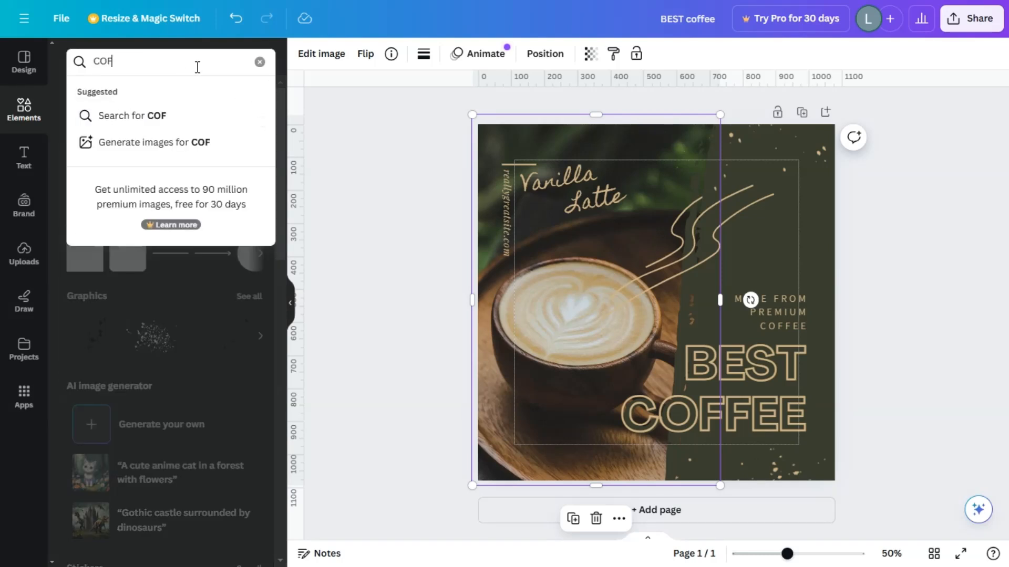
key("Return")
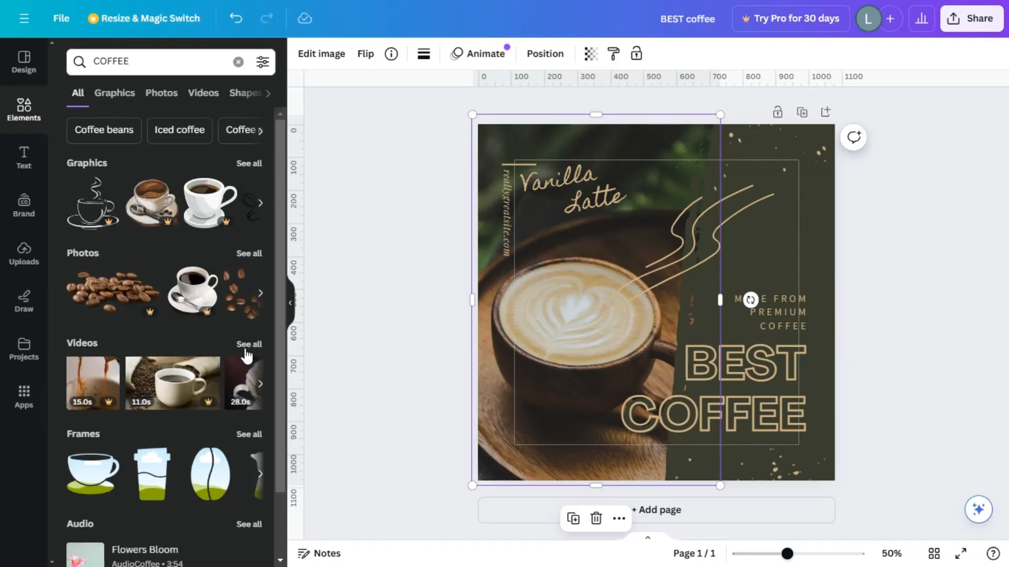
scroll(181, 331, "down", 3)
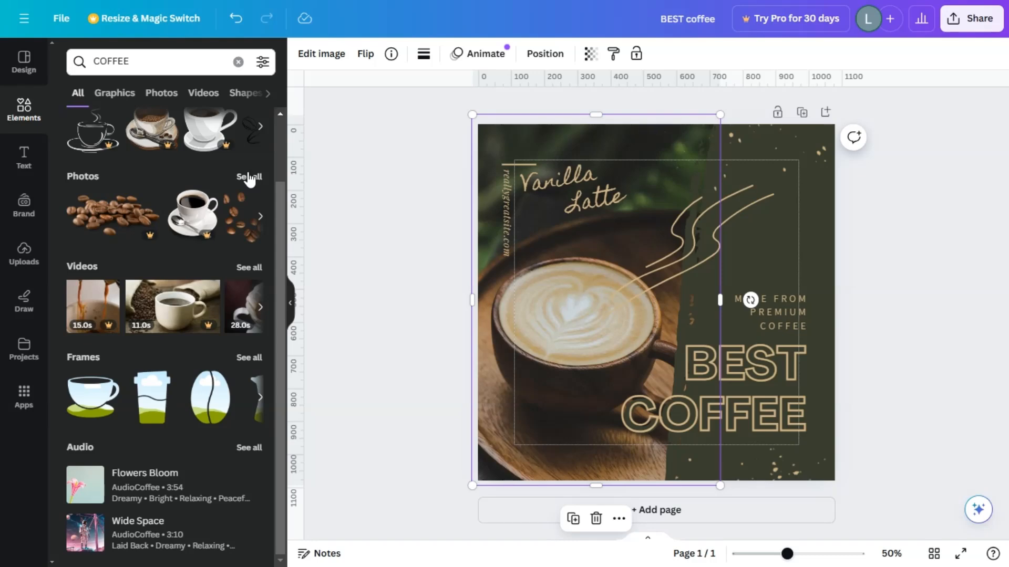
left_click(247, 177)
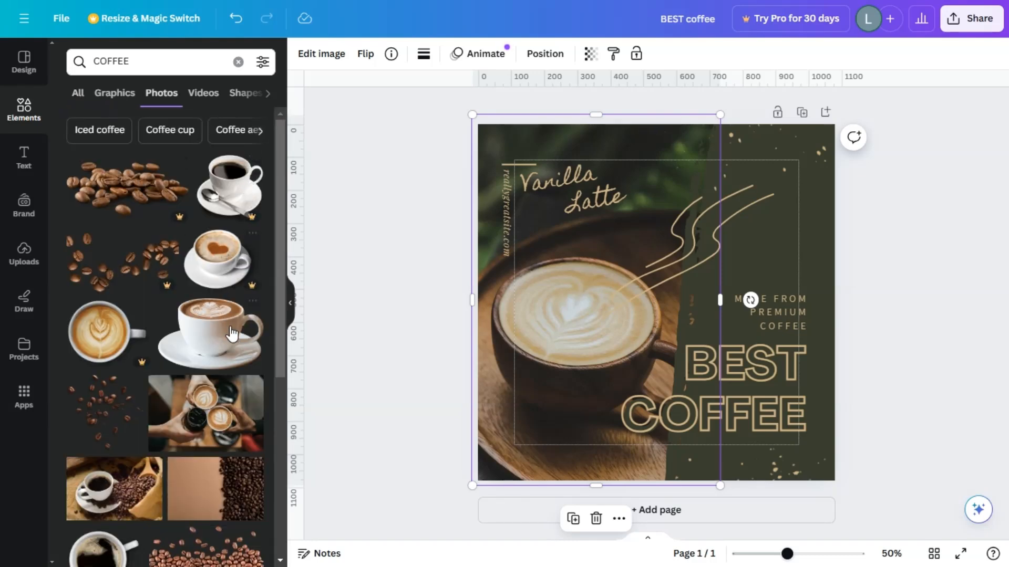
Step: Replace the template's latte photo with the photo of hands holding three coffee cups together
scroll(220, 247, "down", 5)
scroll(223, 239, "up", 2)
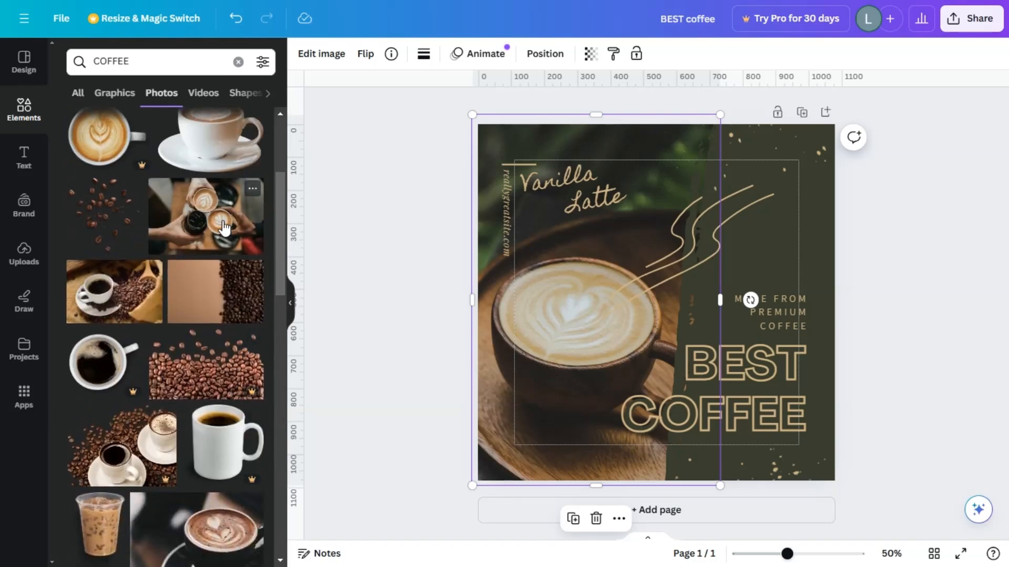
left_click_drag(226, 234, 493, 311)
left_click(328, 312)
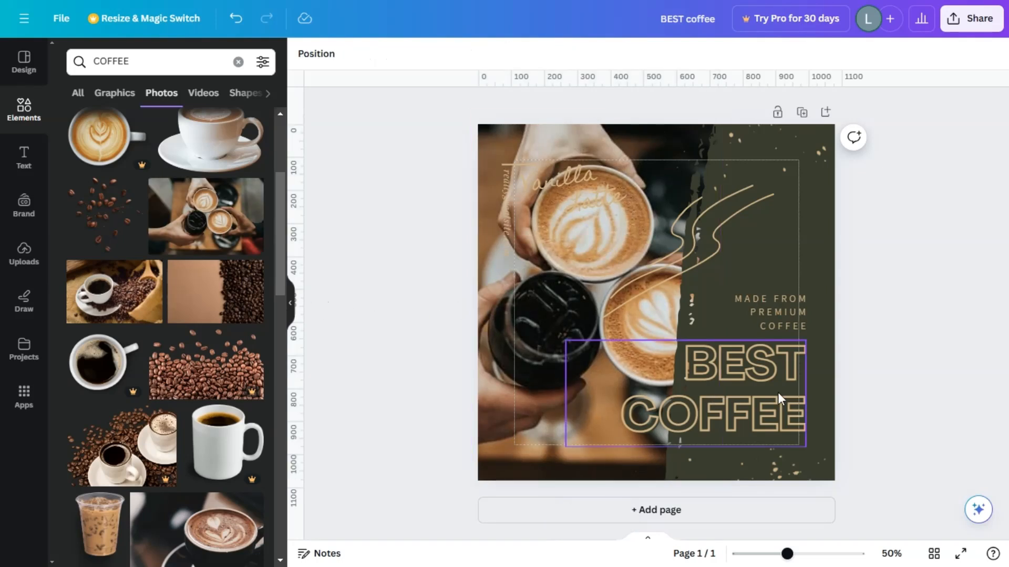
left_click(757, 381)
left_click(915, 288)
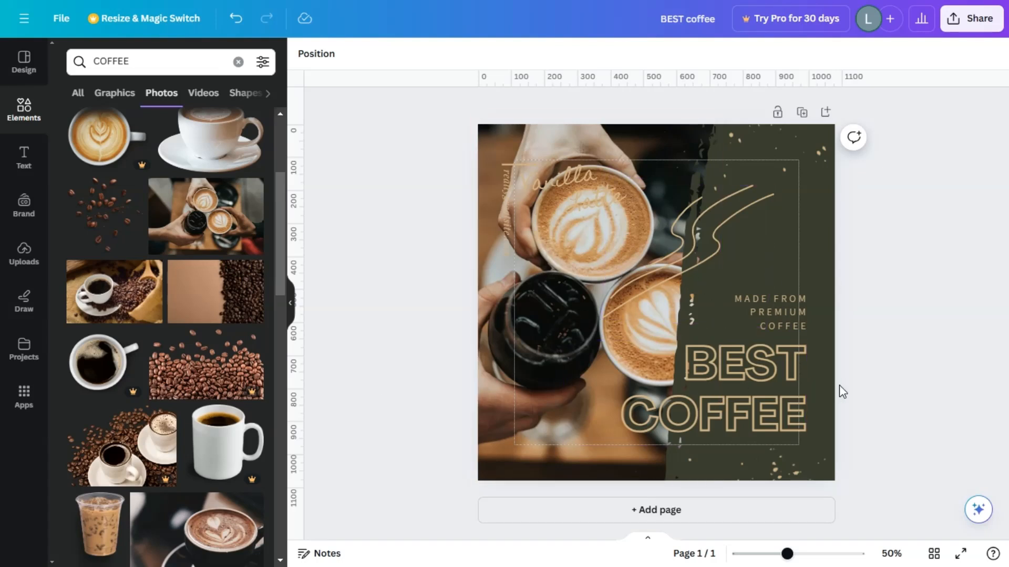
left_click(822, 152)
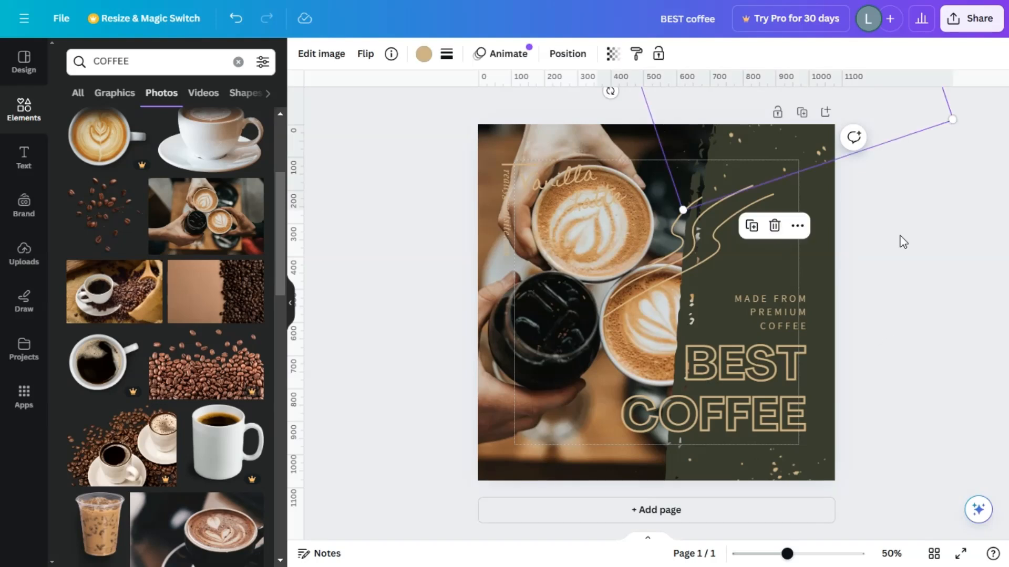
left_click(900, 236)
Step: Change the page's background color to the brown #9b6b49 from the photo colors
left_click(810, 252)
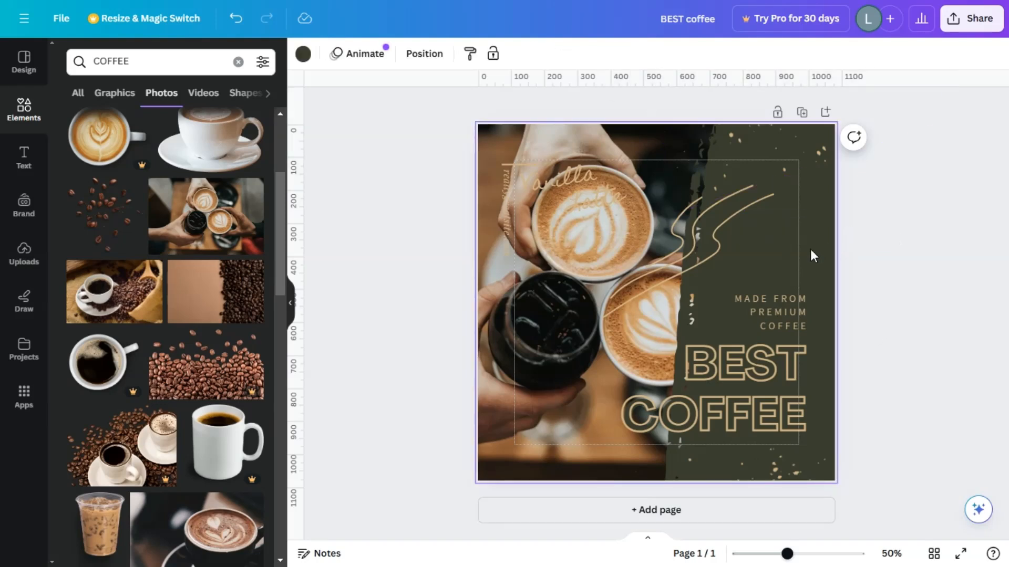
left_click(303, 53)
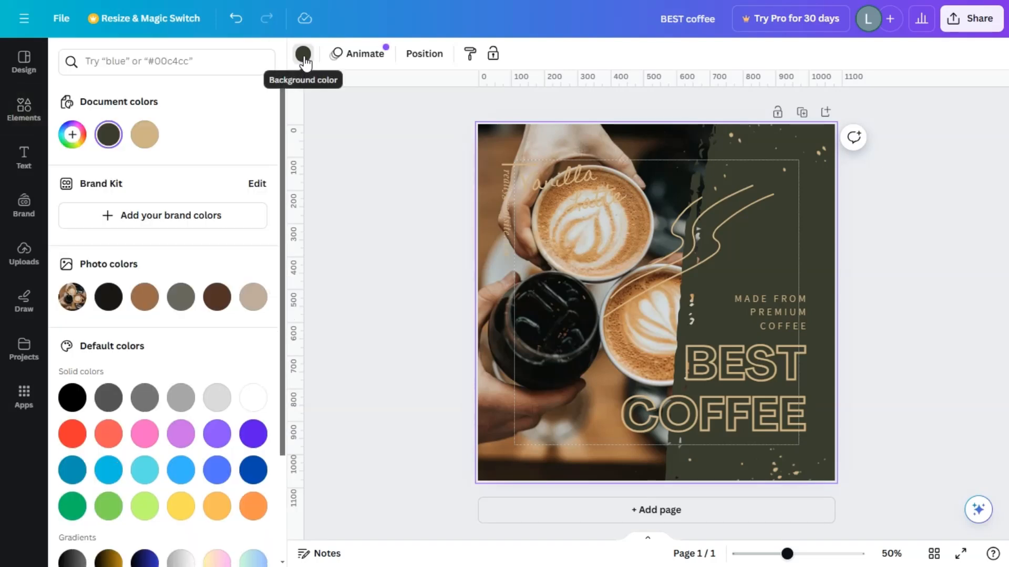
scroll(218, 175, "down", 3)
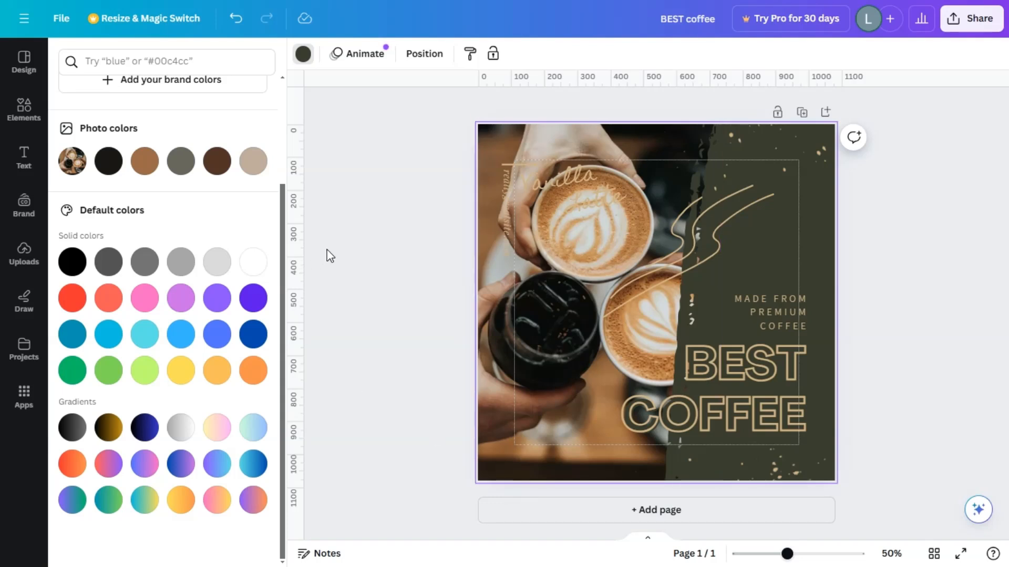
left_click(145, 165)
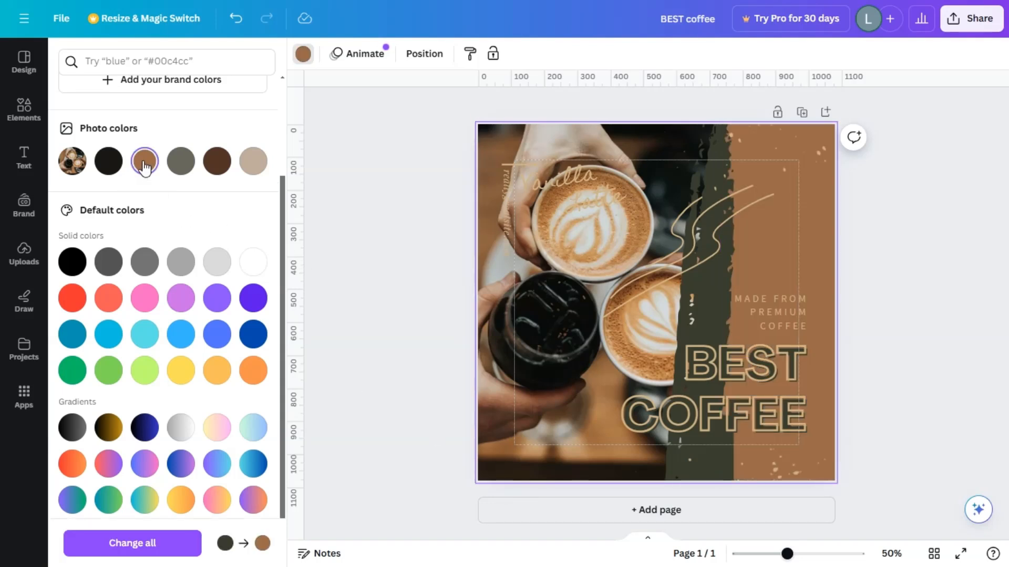
Step: Recolor the moss green torn strip beside the photo and the small rectangle below the heading to the photo's brown #9b6b49
scroll(166, 162, "up", 3)
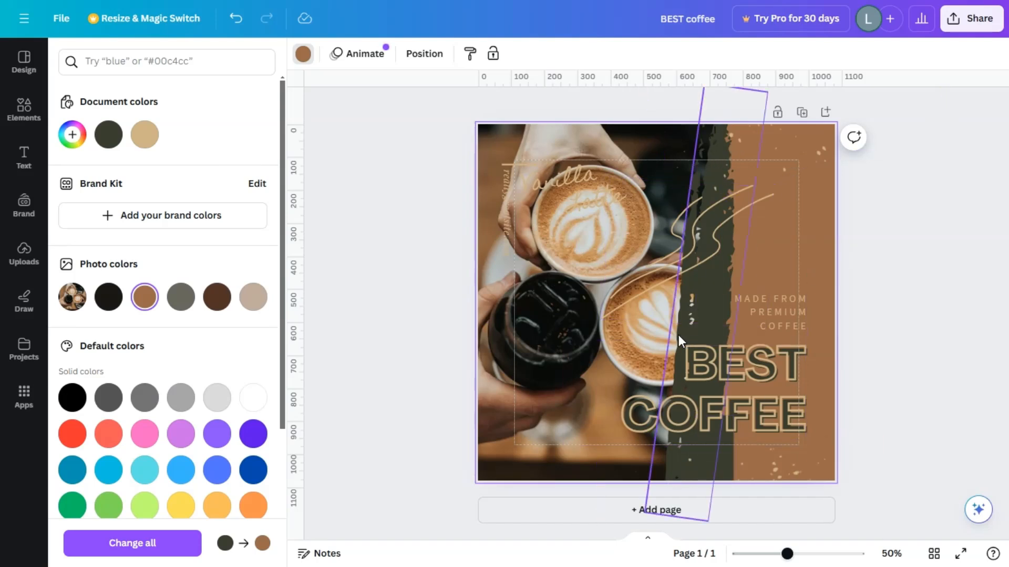
left_click_drag(681, 330, 725, 483)
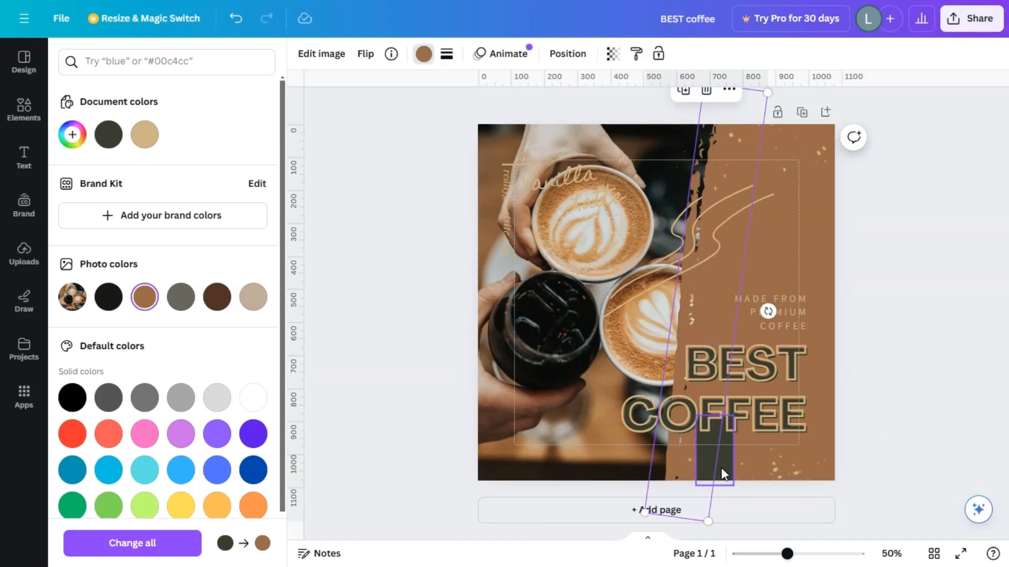
left_click(719, 464)
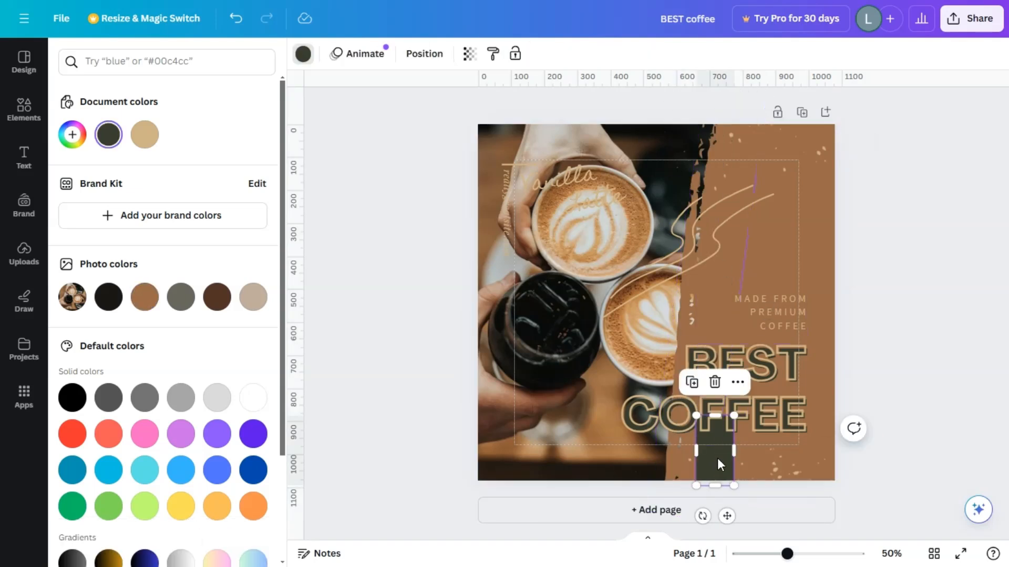
left_click(145, 304)
key("Escape")
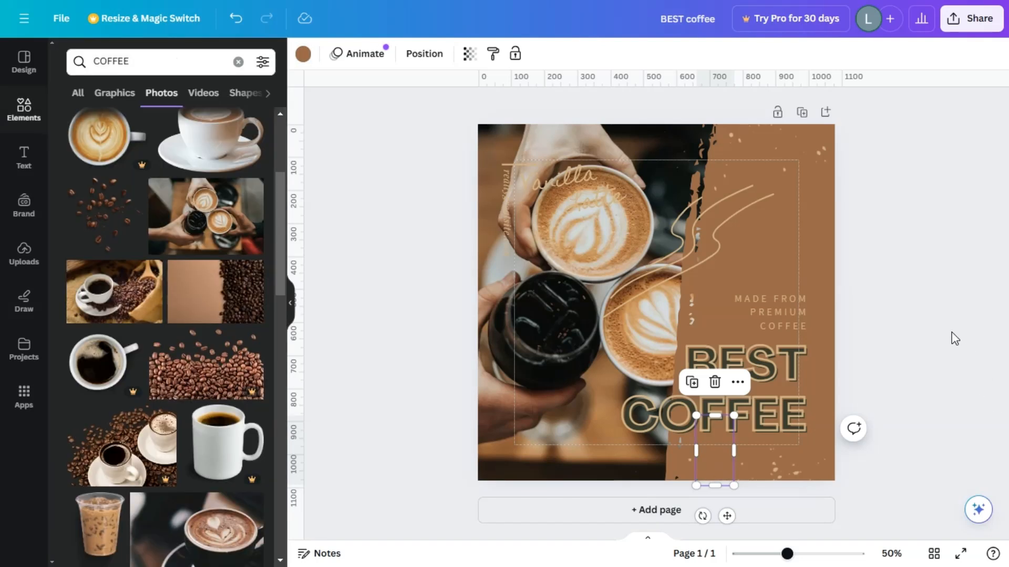
left_click(894, 363)
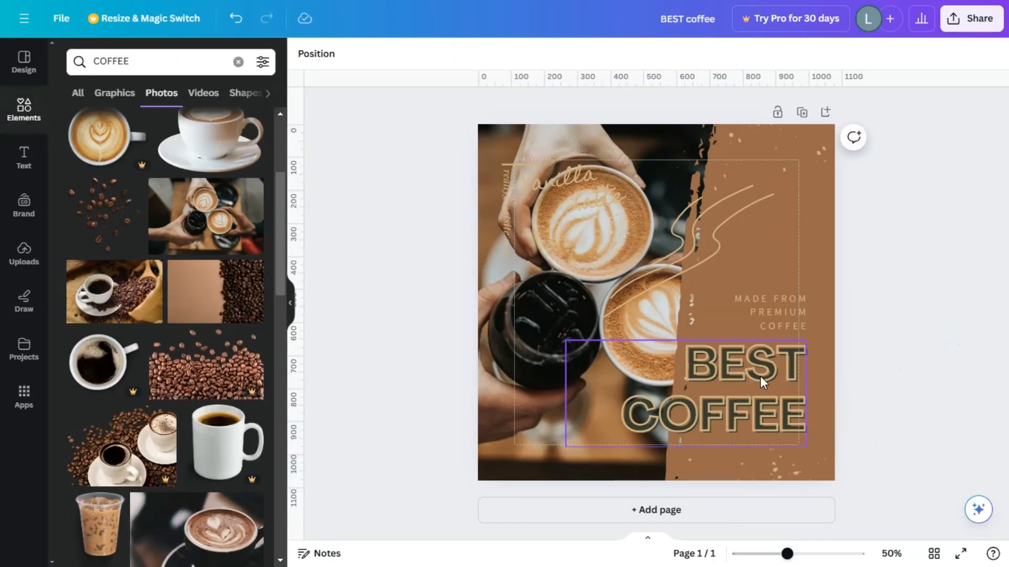
Step: Set the Splice effect color of the "BEST COFFEE" heading to the custom dark brown #512D14
left_click(748, 362)
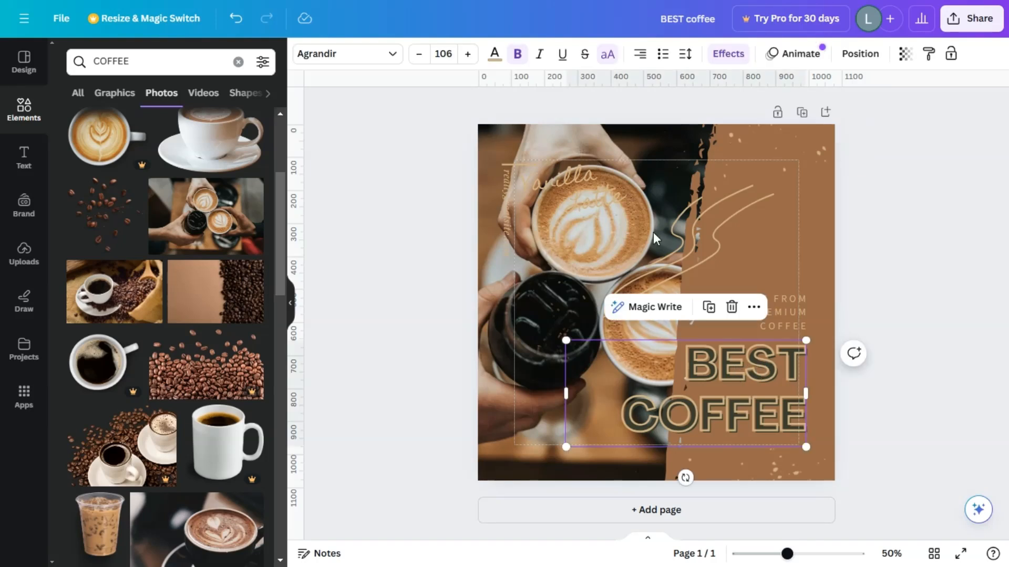
left_click(728, 56)
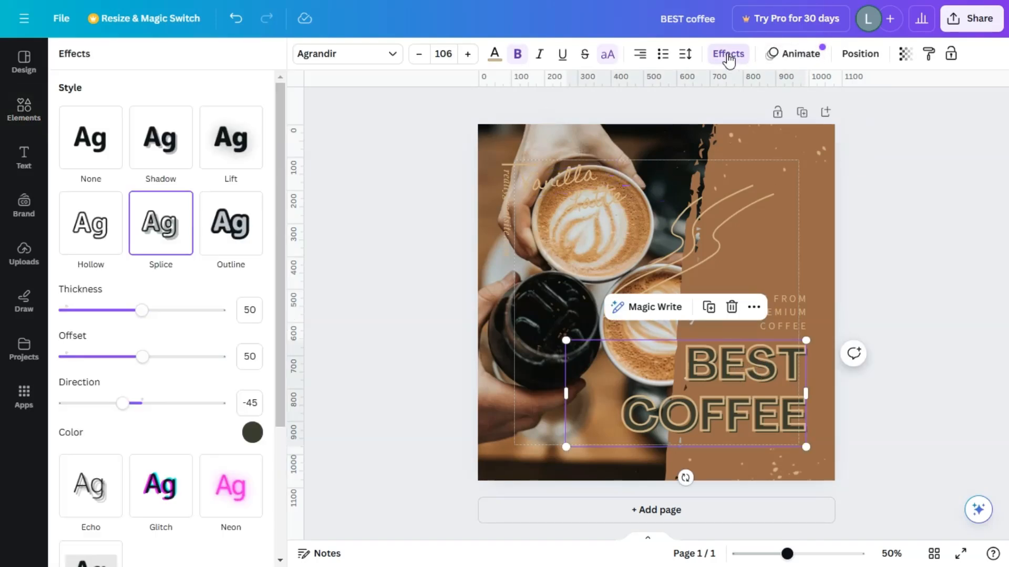
left_click(252, 434)
left_click(98, 245)
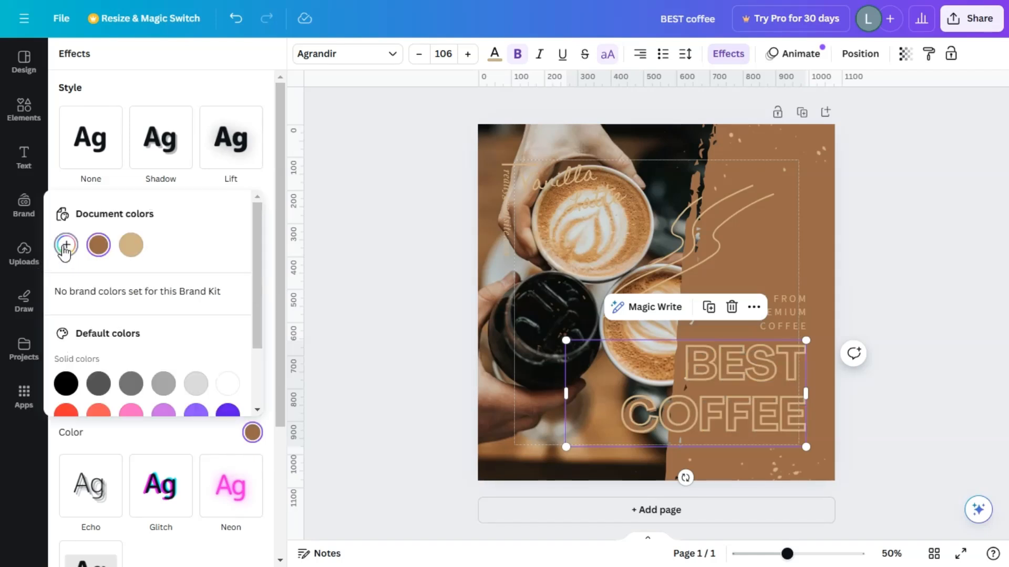
left_click(67, 245)
left_click_drag(162, 303, 197, 320)
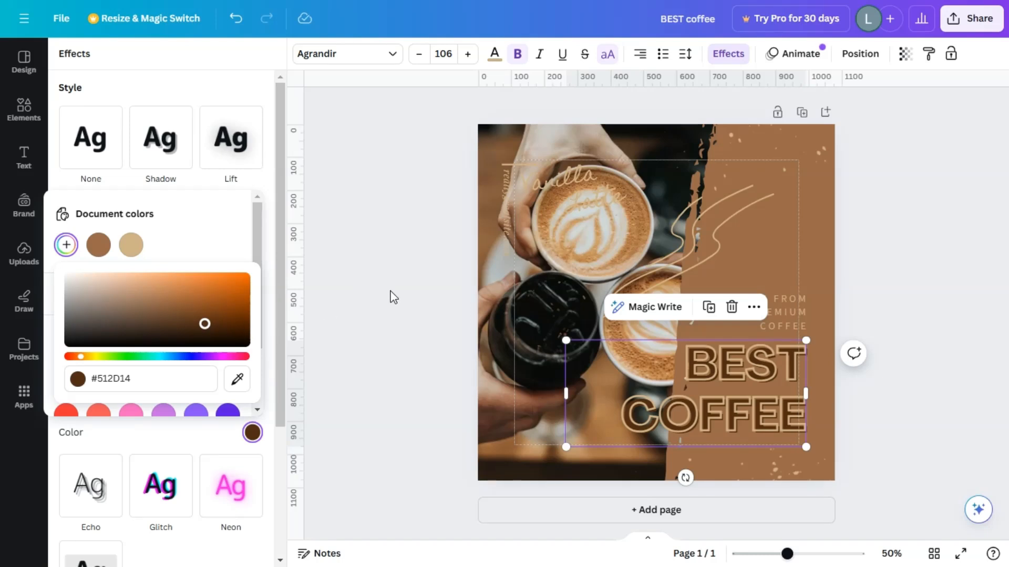
left_click(420, 294)
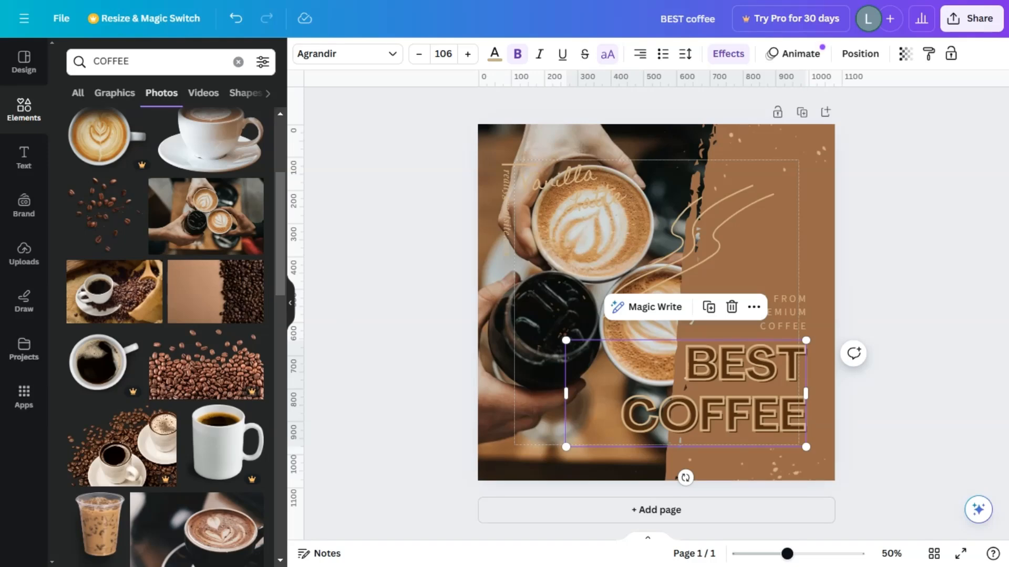
Step: View the image uploads and look through the Brand Kit options for logos, colors, fonts, photos and icons
left_click(24, 258)
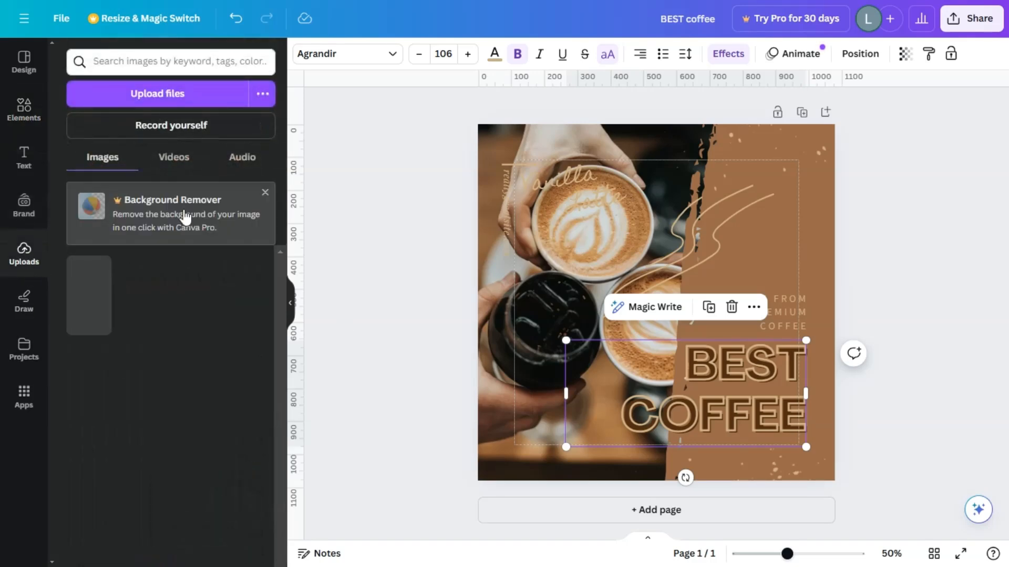
left_click(24, 205)
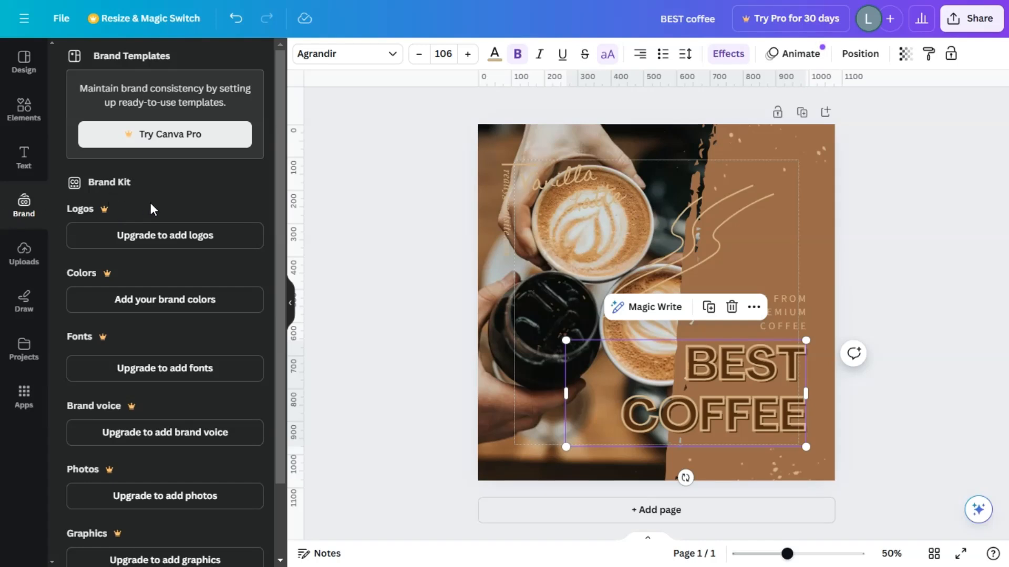
scroll(159, 374, "down", 2)
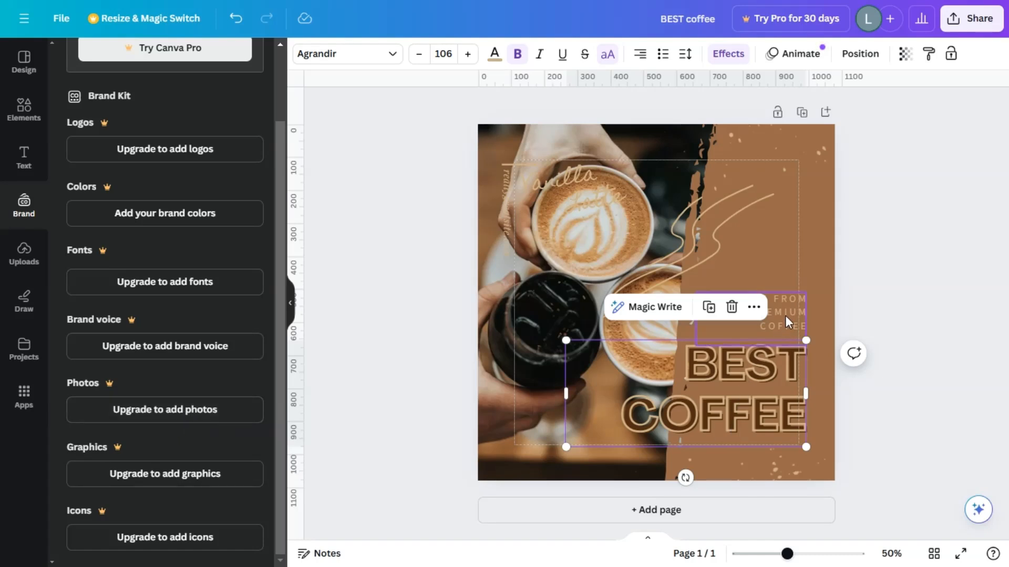
left_click(898, 228)
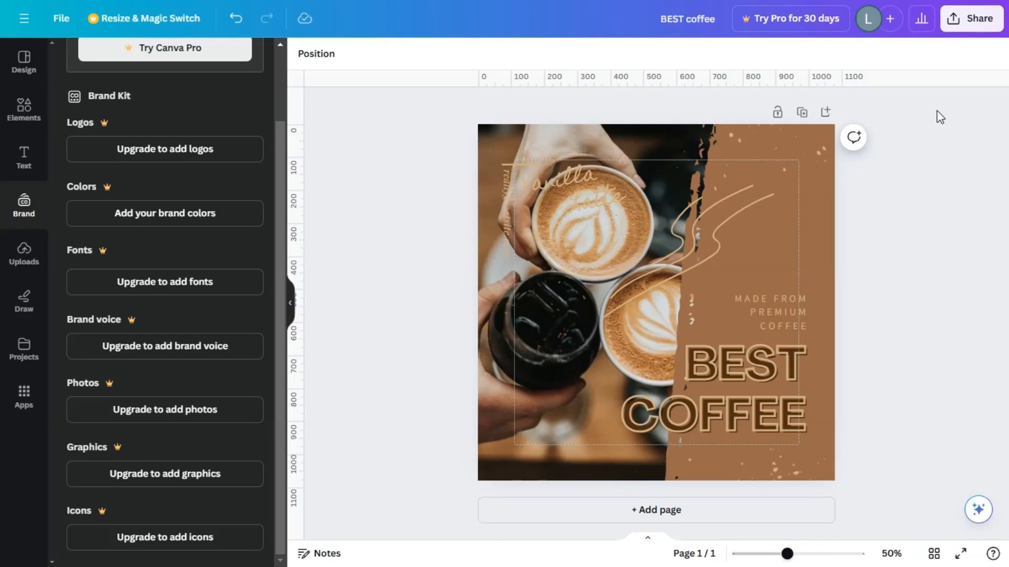
Step: Open the full list of sharing options for the design and look through its save, messaging and design destinations
left_click(982, 25)
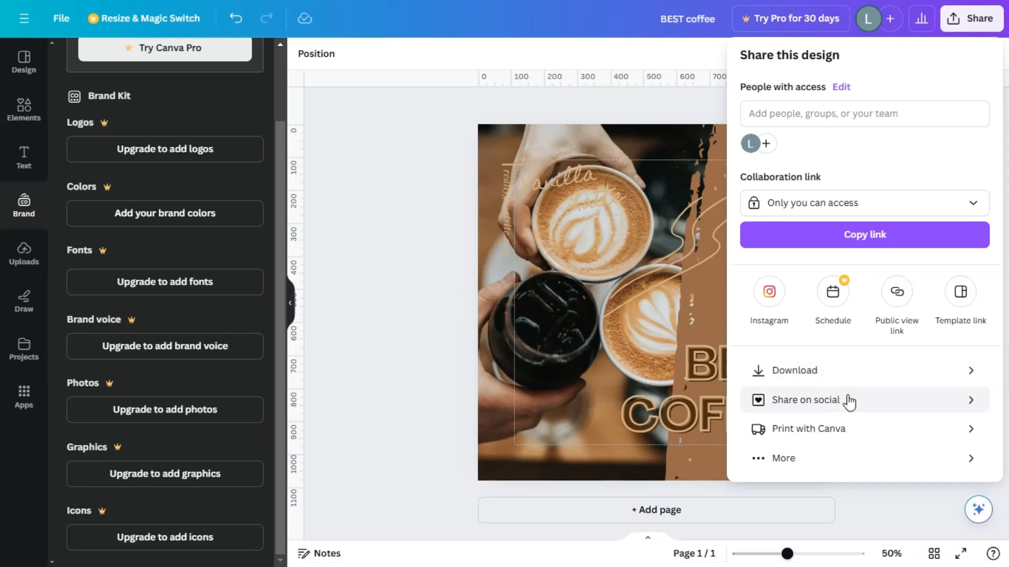
left_click(838, 460)
scroll(914, 321, "down", 5)
scroll(917, 322, "down", 5)
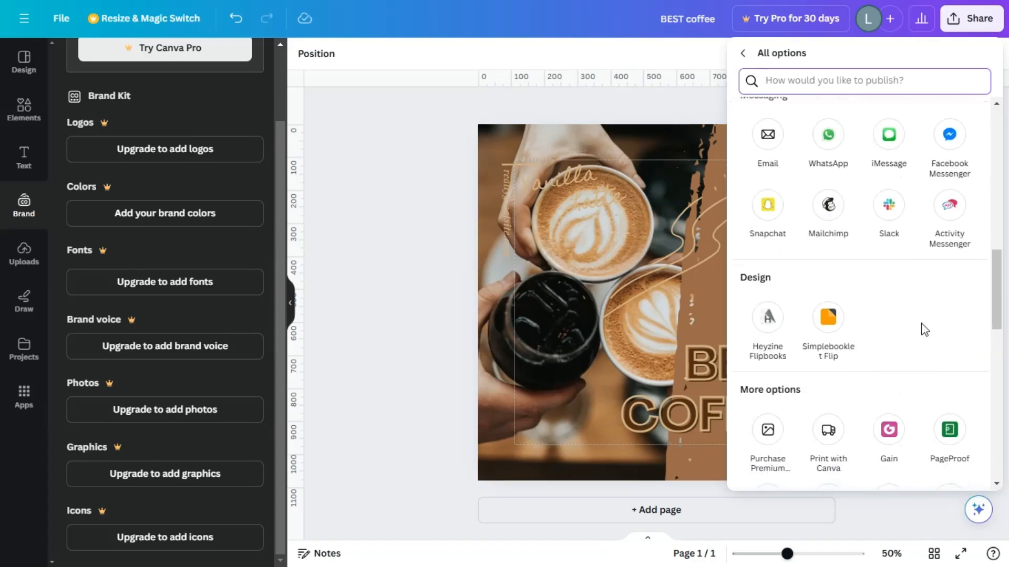
scroll(925, 329, "up", 4)
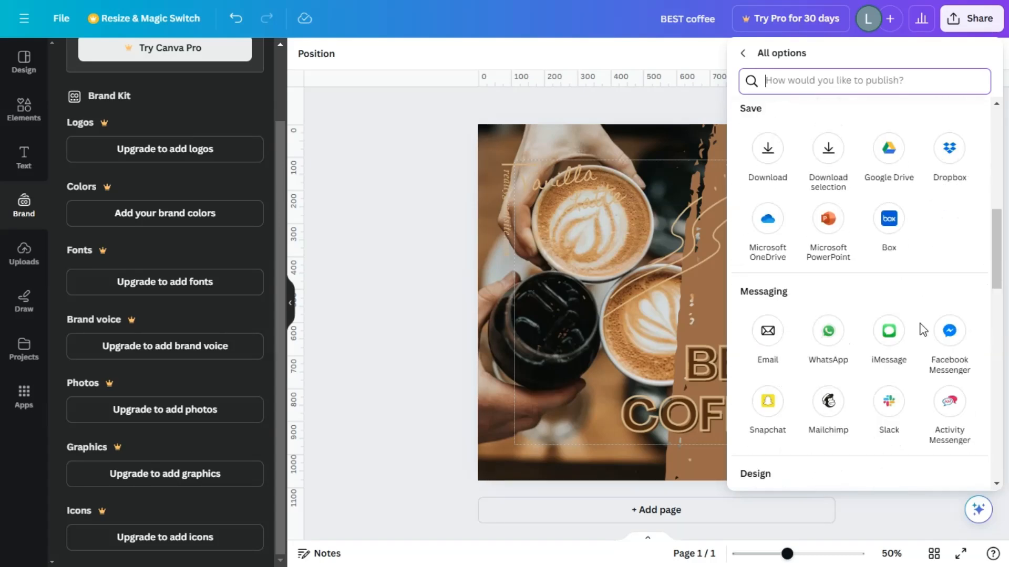